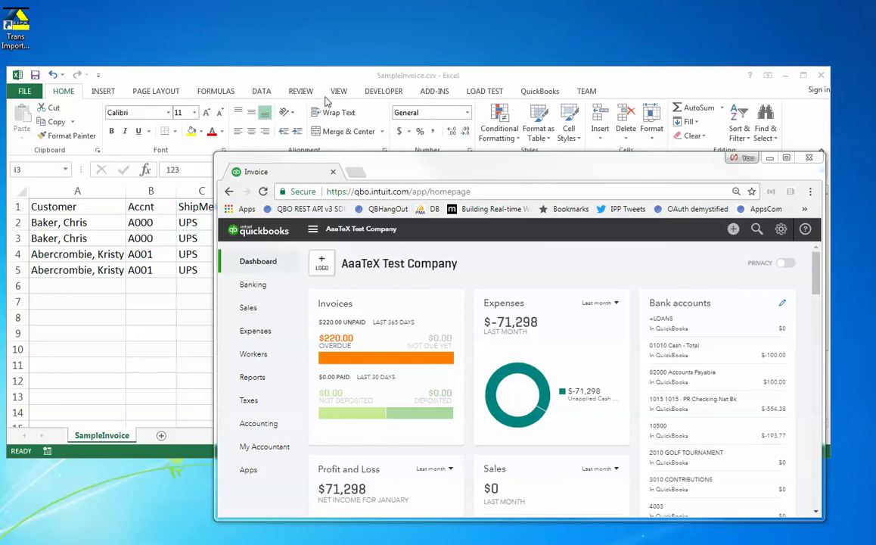
Check the recent transactions in QuickBooks Online and return to the SampleInvoice spreadsheet in Excel.
left_click(481, 176)
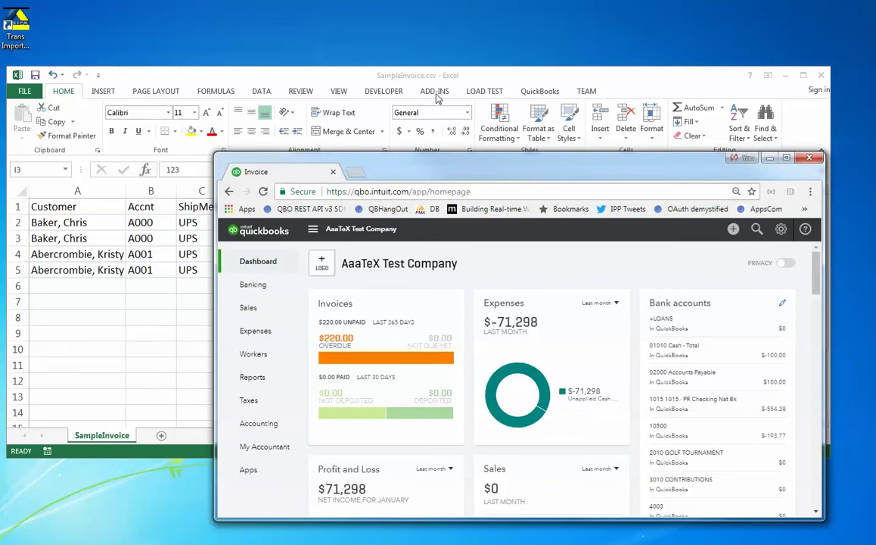
left_click(757, 231)
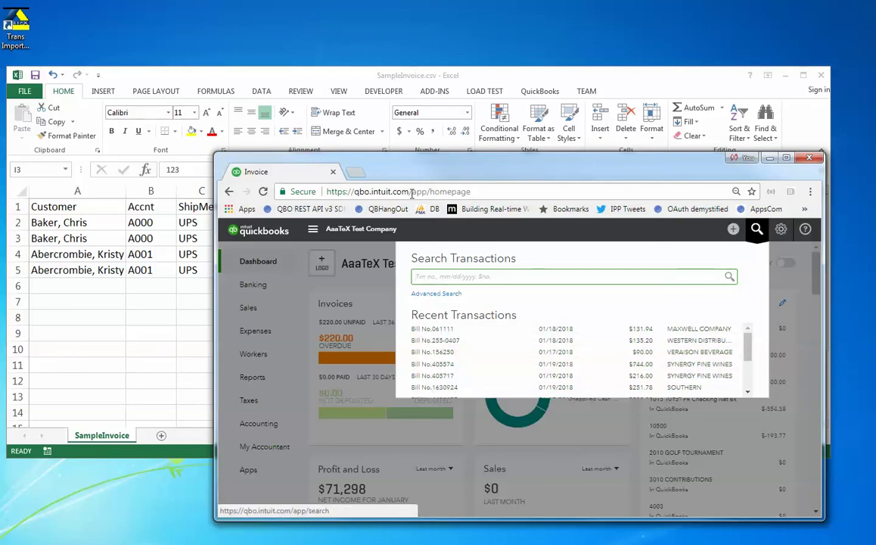
left_click(552, 77)
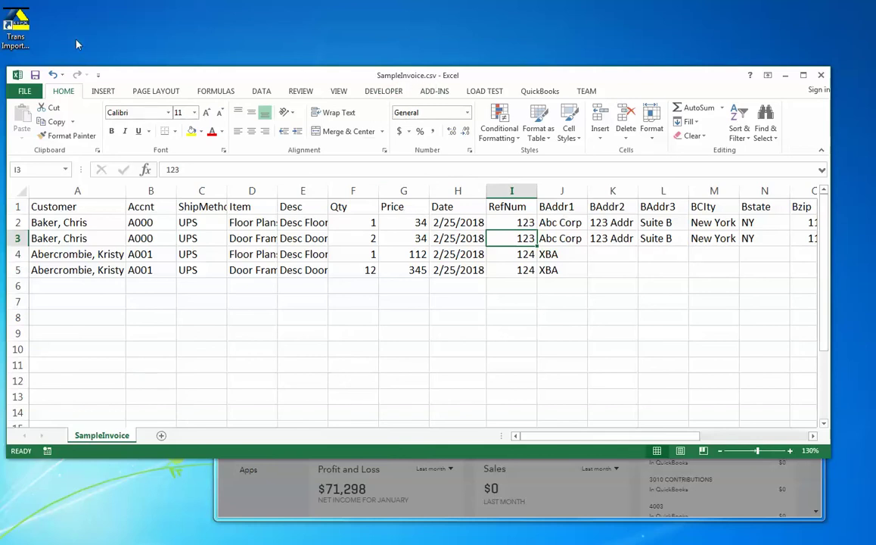
Launch Trans Importer from the desktop.
left_click(28, 28)
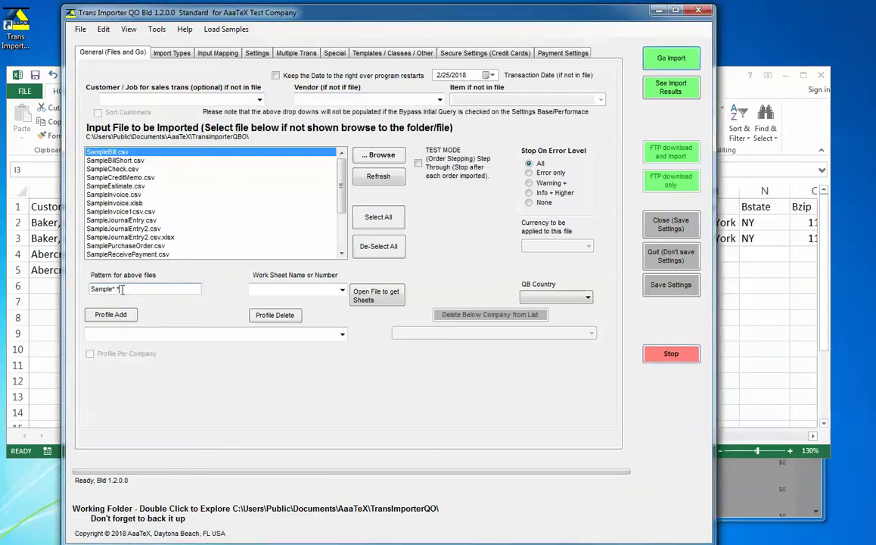
Try the input file pattern Samplex*.* on the file list and restore it to Sample*.*.
mouse_move(119, 289)
left_mouse_down()
mouse_move(94, 291)
mouse_move(112, 289)
left_mouse_up()
type("*")
type("x")
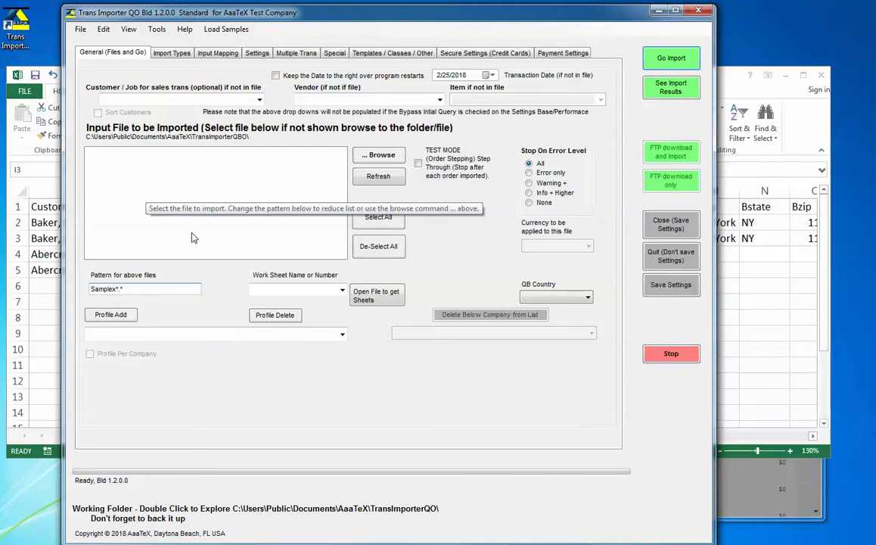
key("BackSpace")
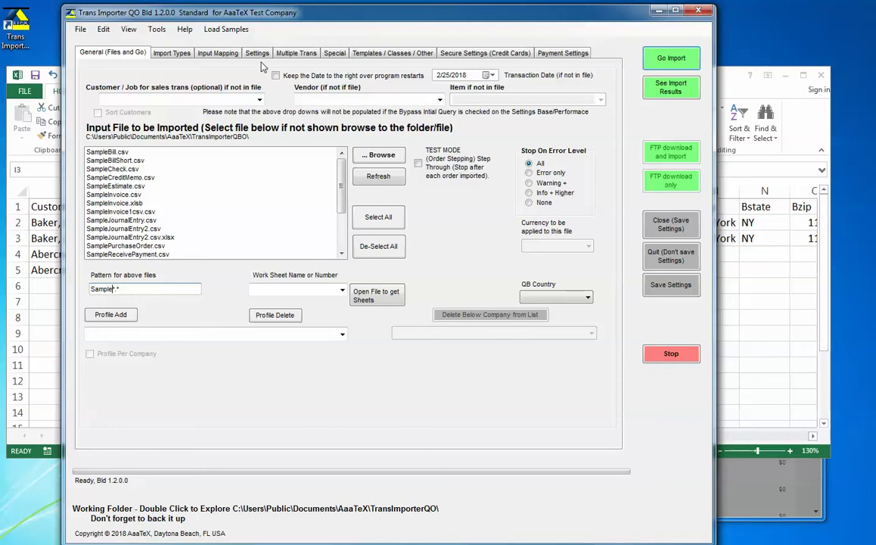
Load the Accounts Receivable Invoice sample file and its settings, replacing the existing settings.
left_click(223, 33)
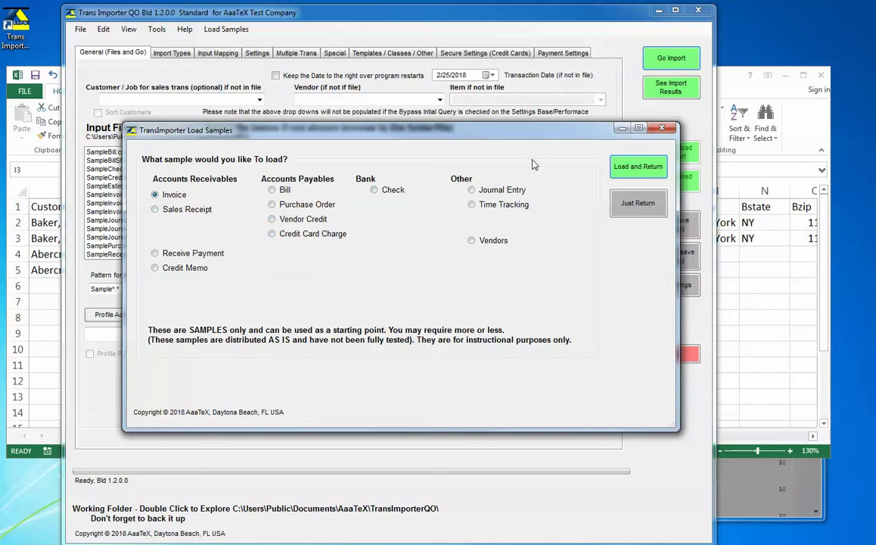
left_click(636, 166)
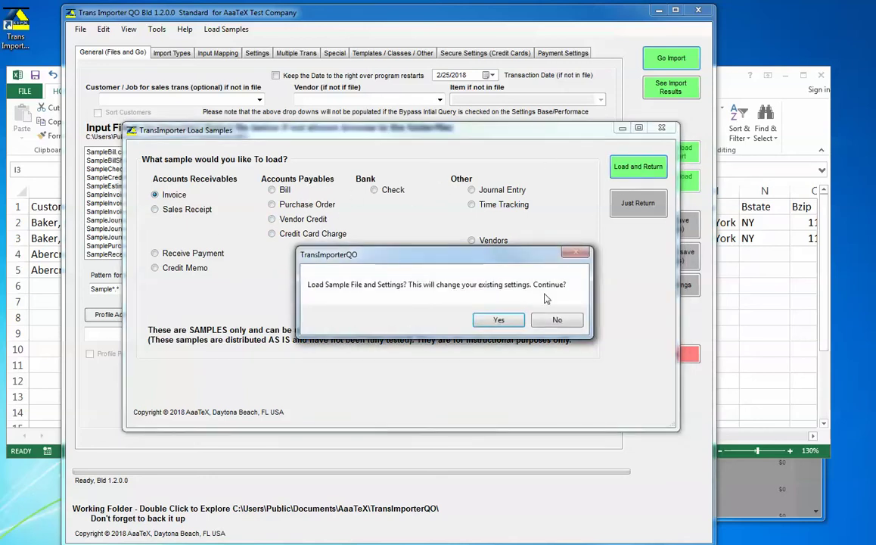
left_click(497, 319)
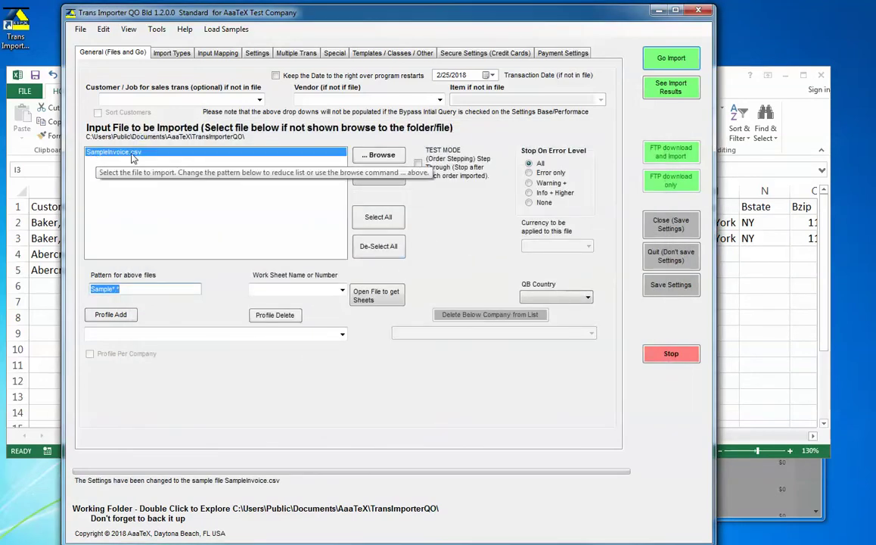
Review the import types with all transaction and list options shown, including the unused ones.
left_click(161, 55)
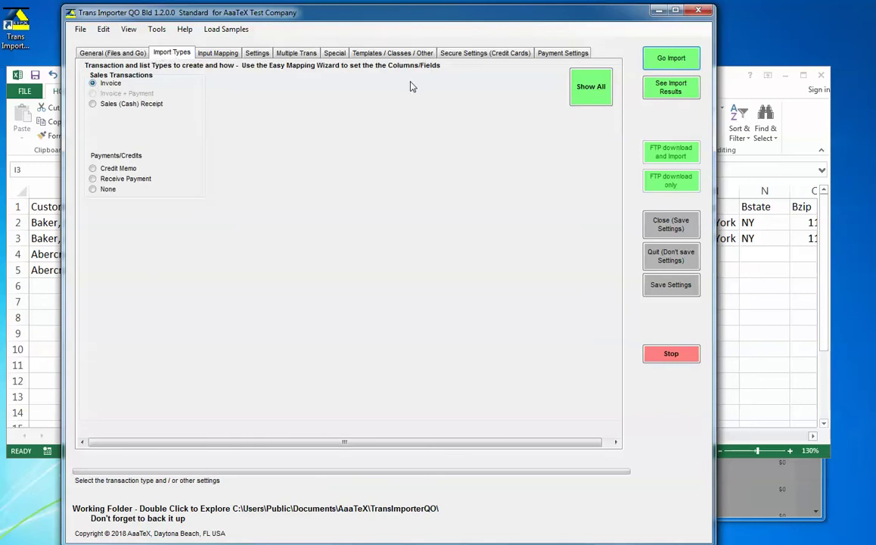
left_click(596, 80)
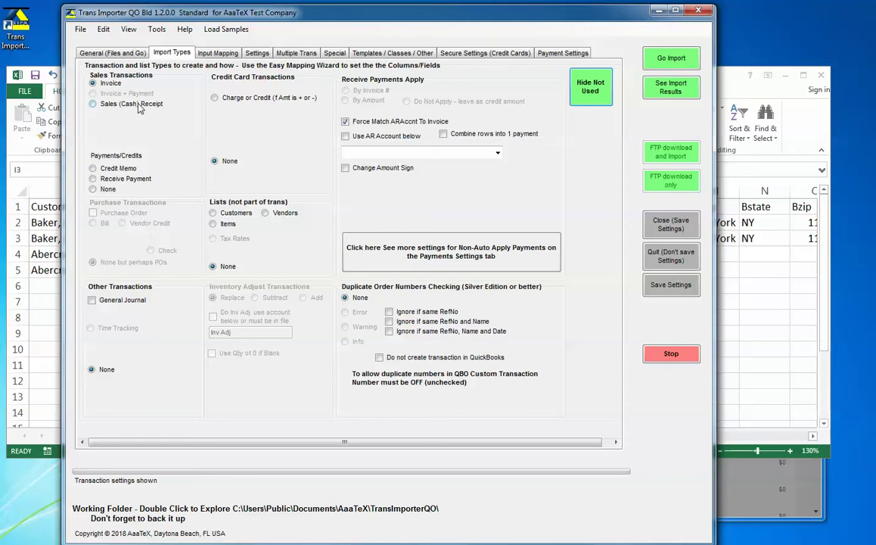
Examine the transaction header mapping and compare the Name field's column A with the Customer column in the SampleInvoice spreadsheet.
left_click(215, 53)
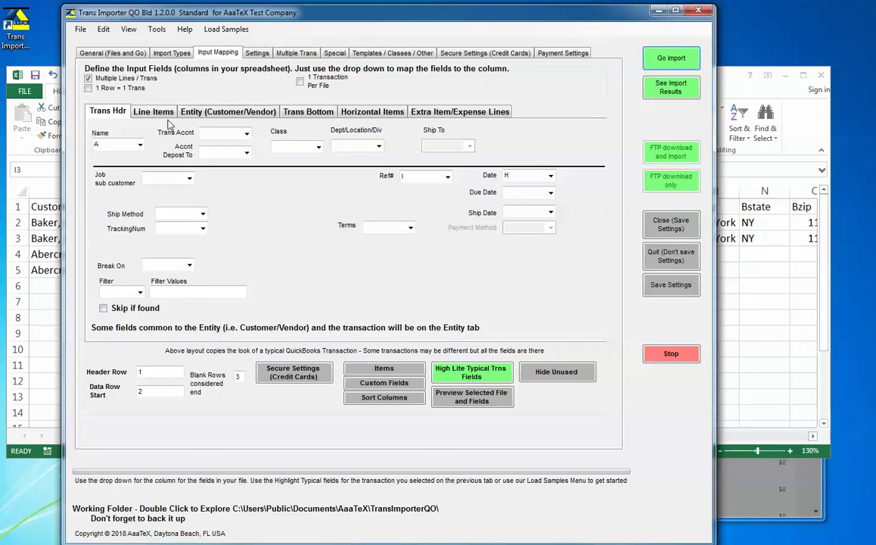
left_click(139, 146)
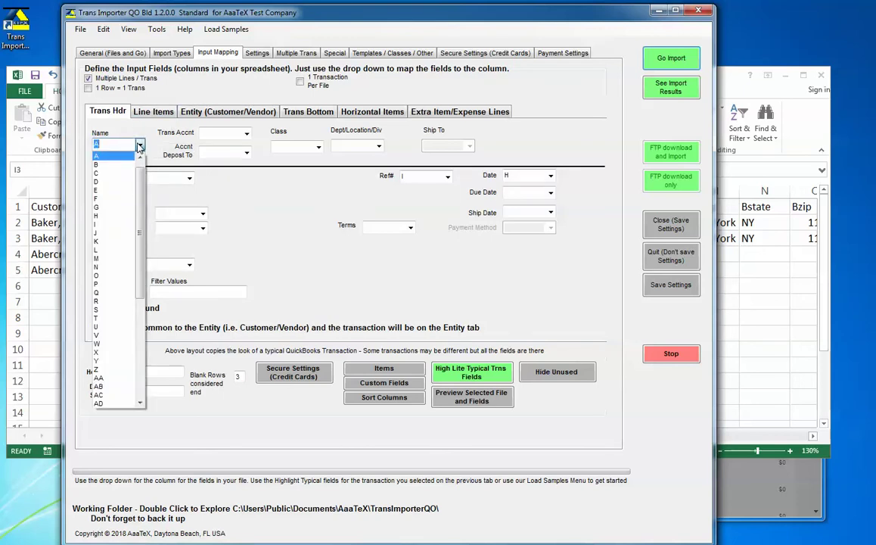
left_click(45, 302)
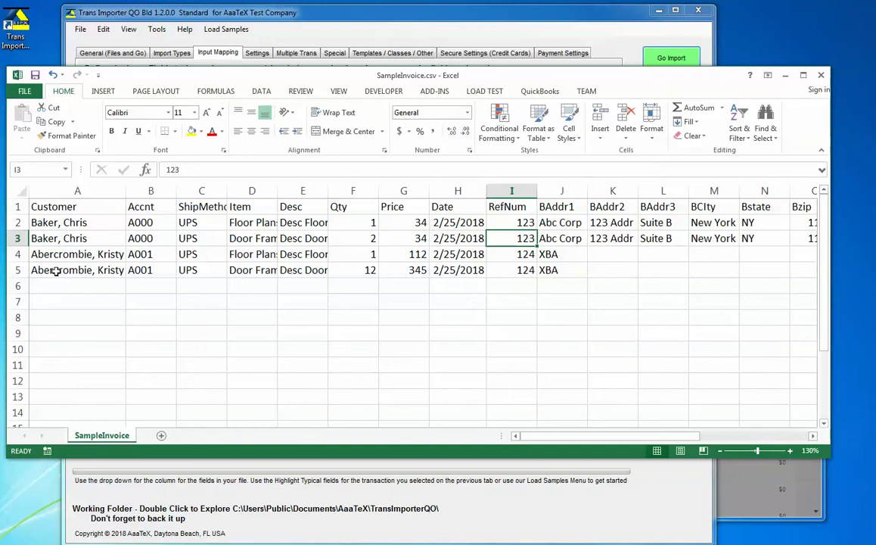
left_click(65, 207)
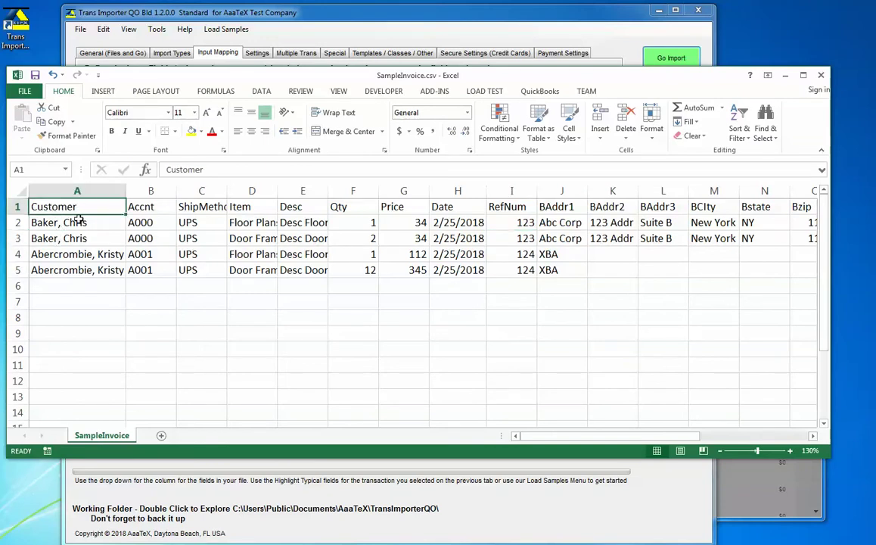
left_click(278, 17)
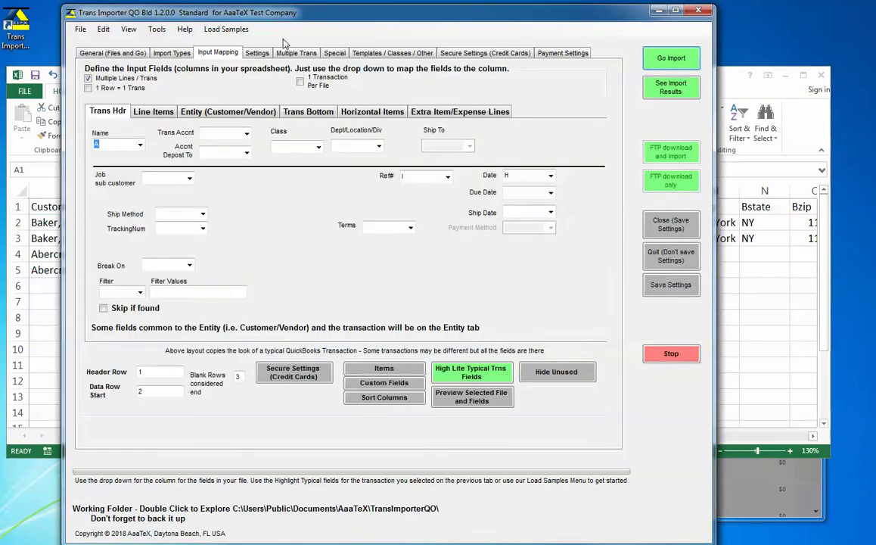
left_click(140, 145)
left_click(140, 146)
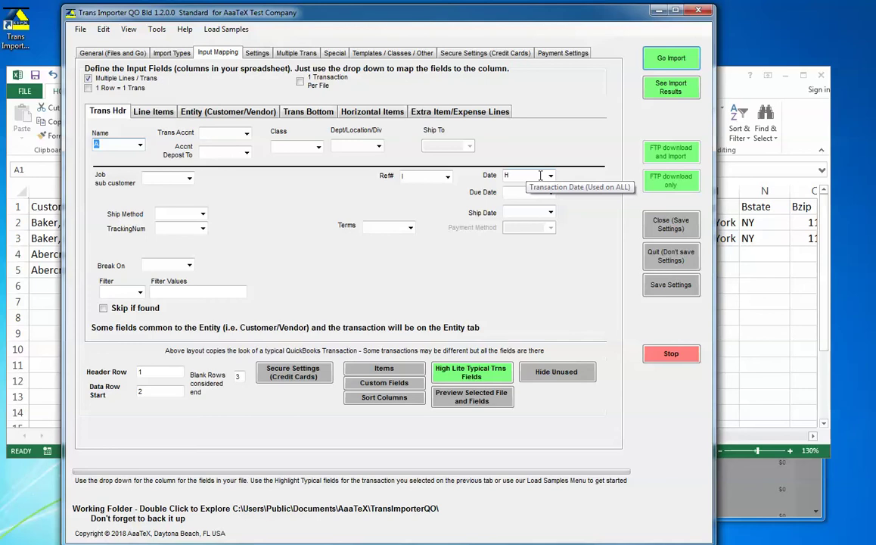
Review the line item column mapping and preview the selected file's data against its mapped fields.
left_click(157, 112)
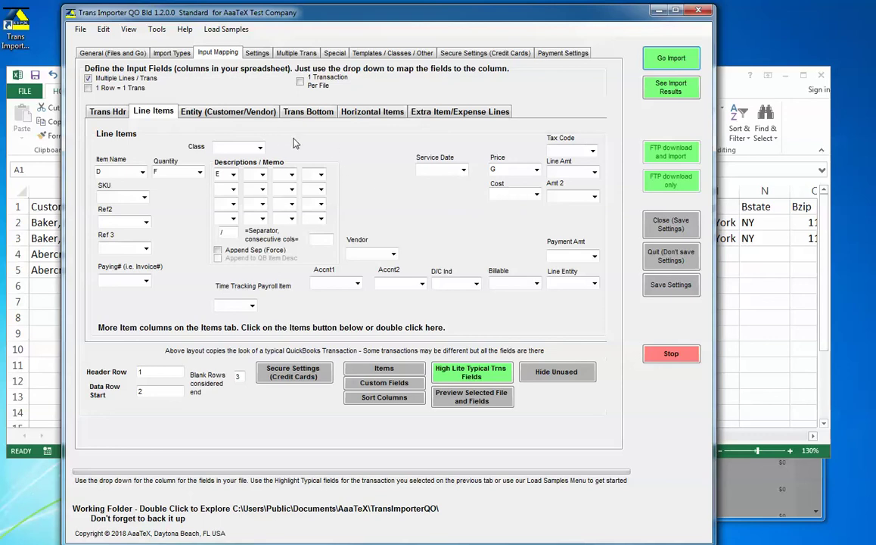
left_click(457, 398)
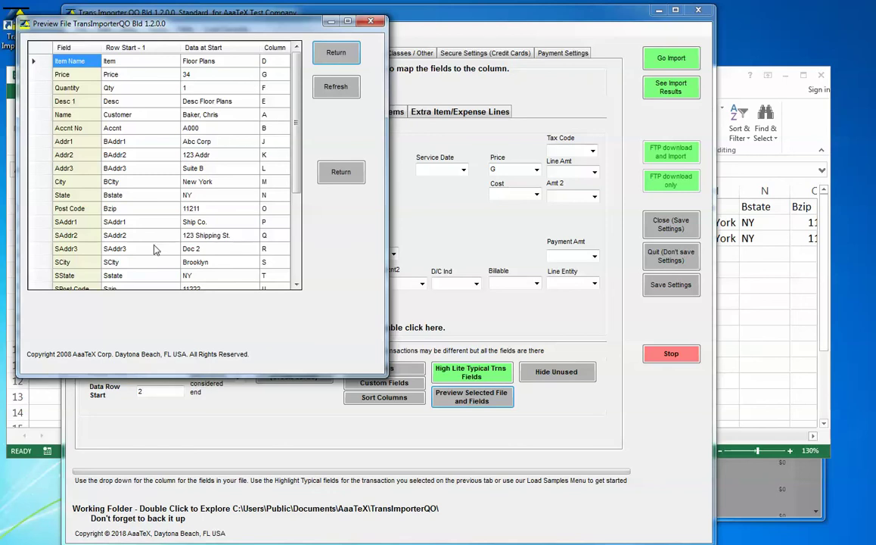
left_click(336, 53)
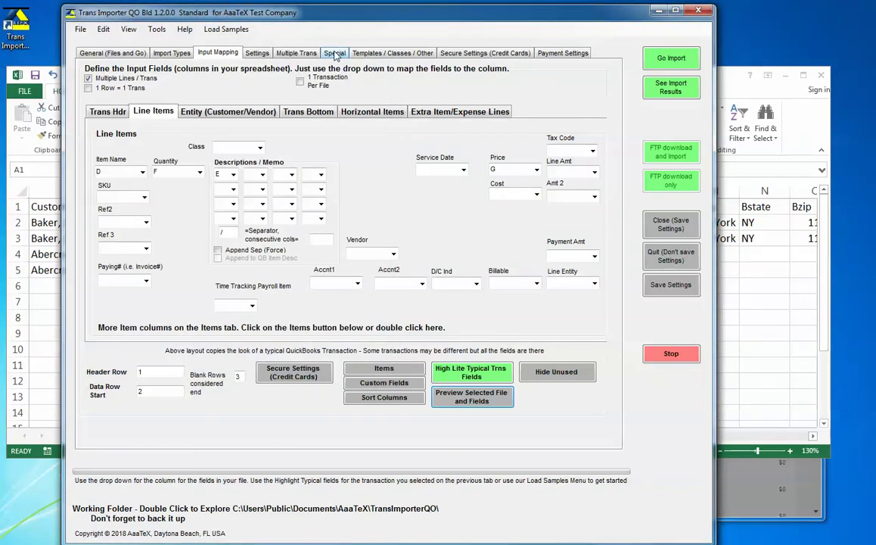
Import SampleInvoice.csv from its default sheet into the QuickBooks Online company.
left_click(127, 53)
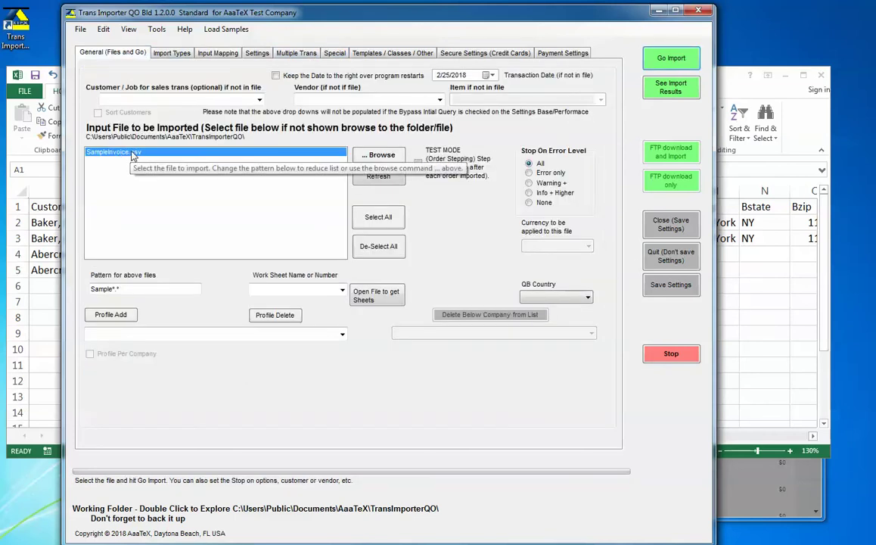
left_click(662, 65)
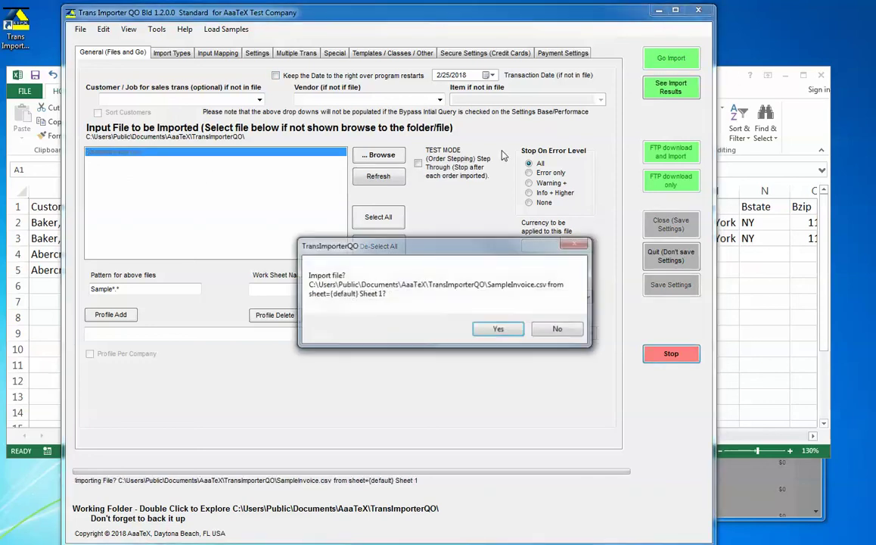
left_click(488, 332)
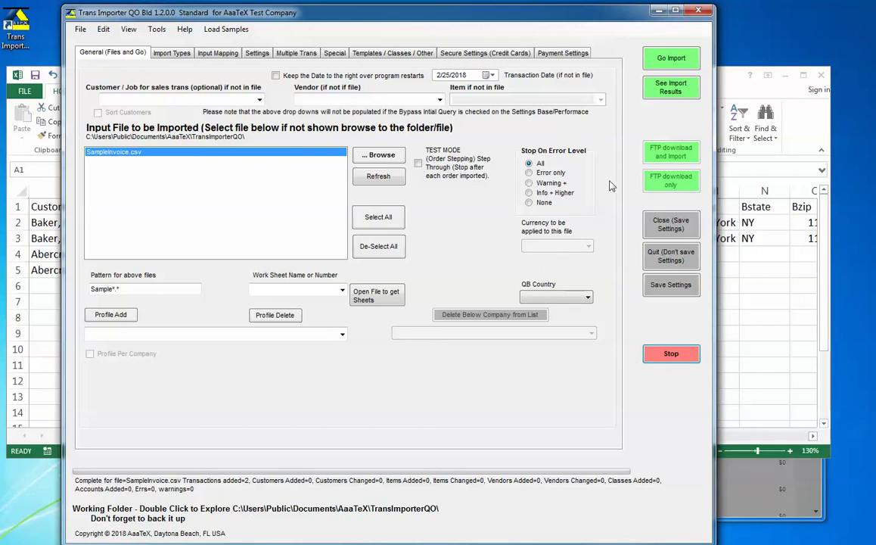
View the import results, then switch to QuickBooks Online and check its recent transactions.
left_click(669, 87)
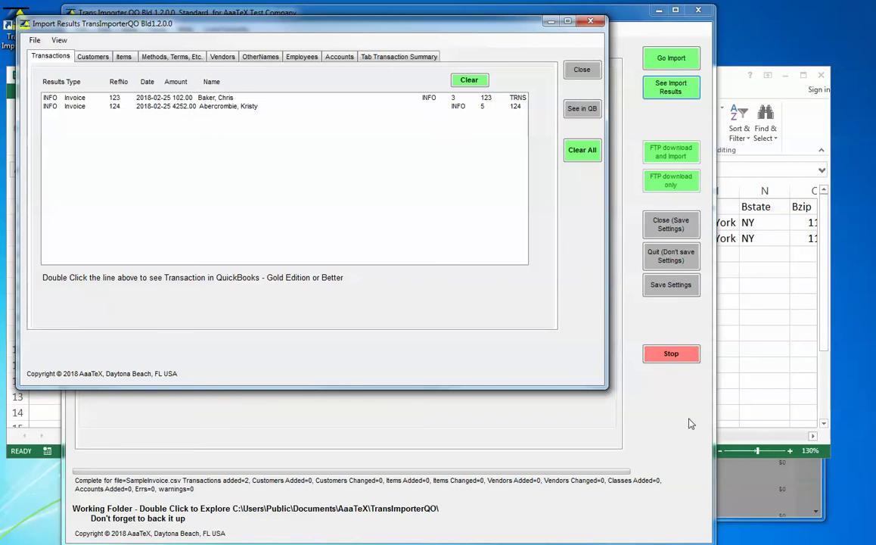
left_click(757, 484)
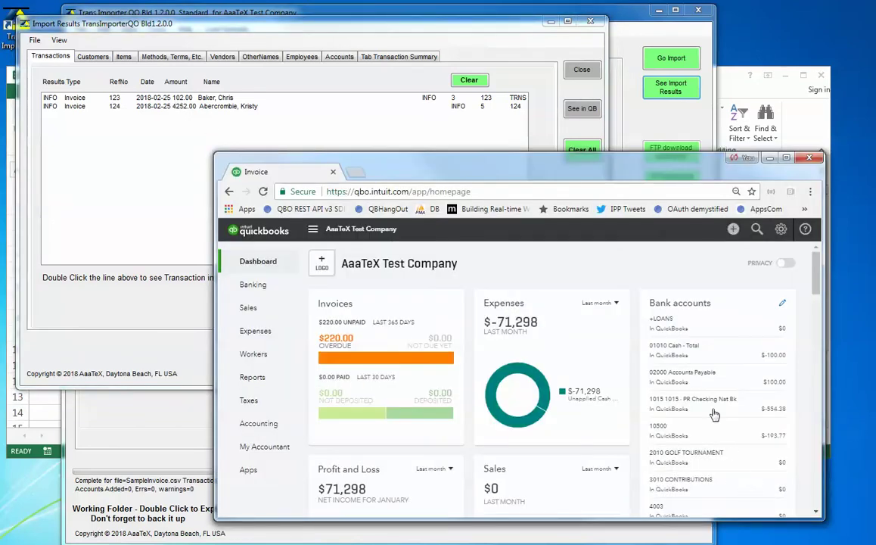
left_click(755, 230)
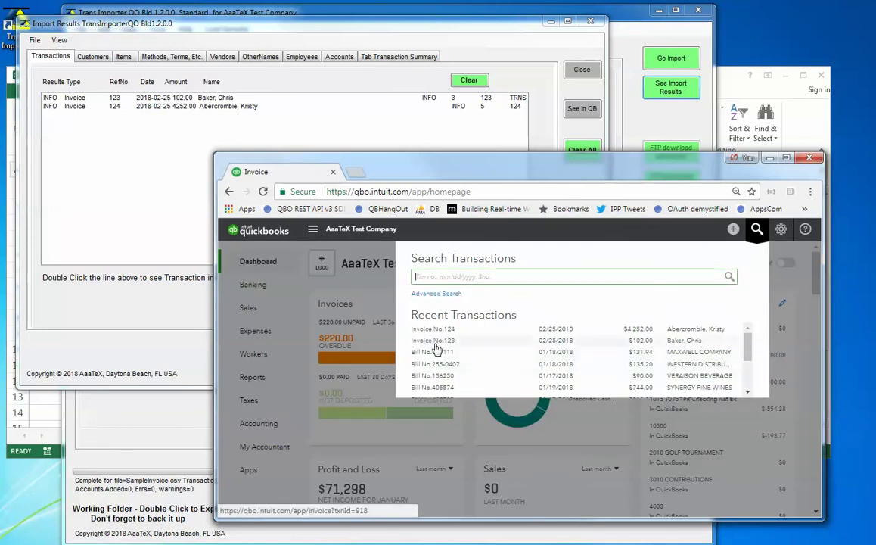
Look through the QuickBooks Online invoice list for the newly imported invoices.
left_click(438, 341)
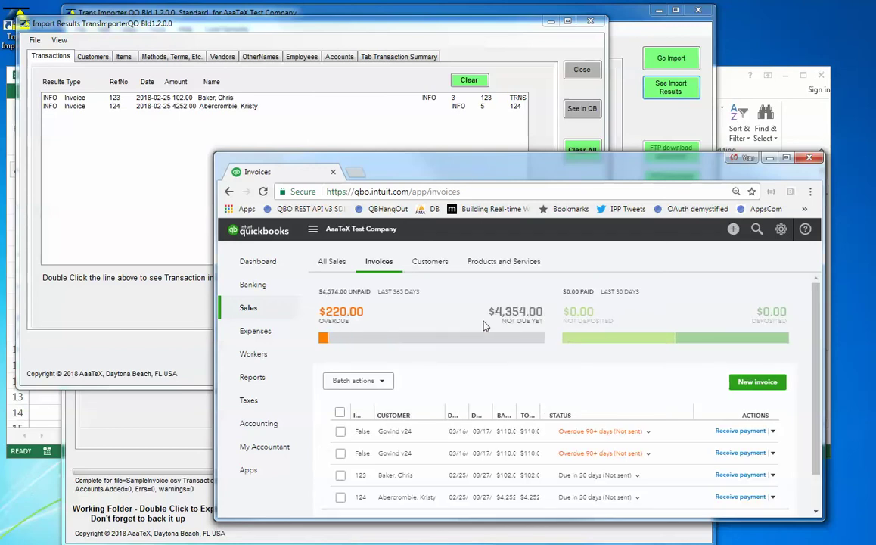
scroll(483, 327, "down", 1)
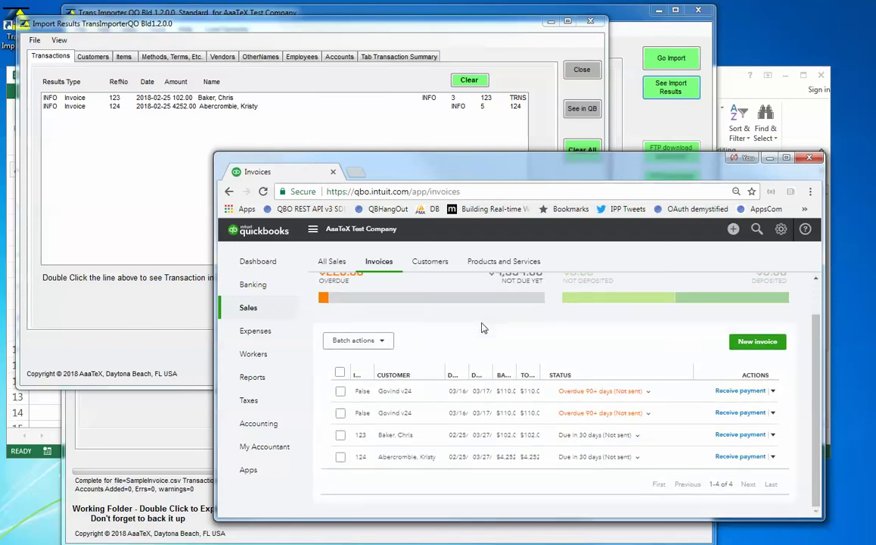
scroll(501, 327, "up", 1)
scroll(624, 302, "down", 1)
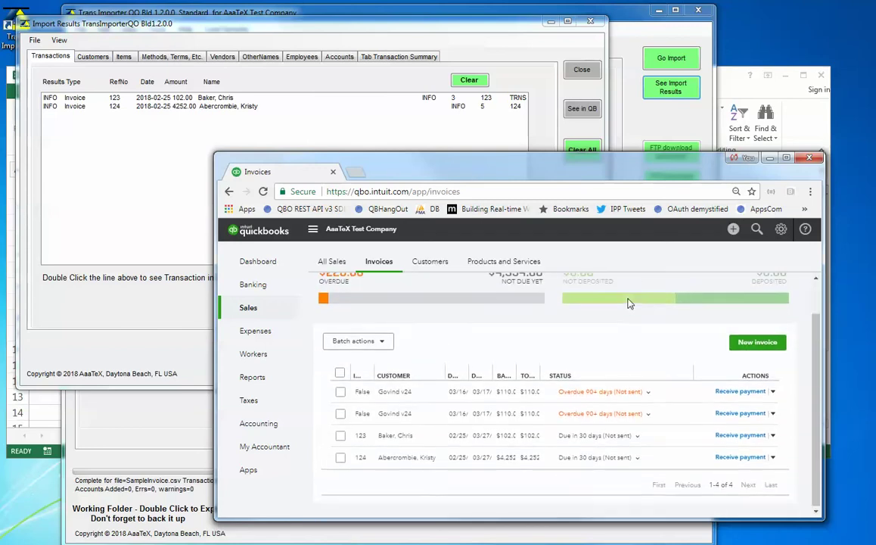
scroll(651, 299, "up", 1)
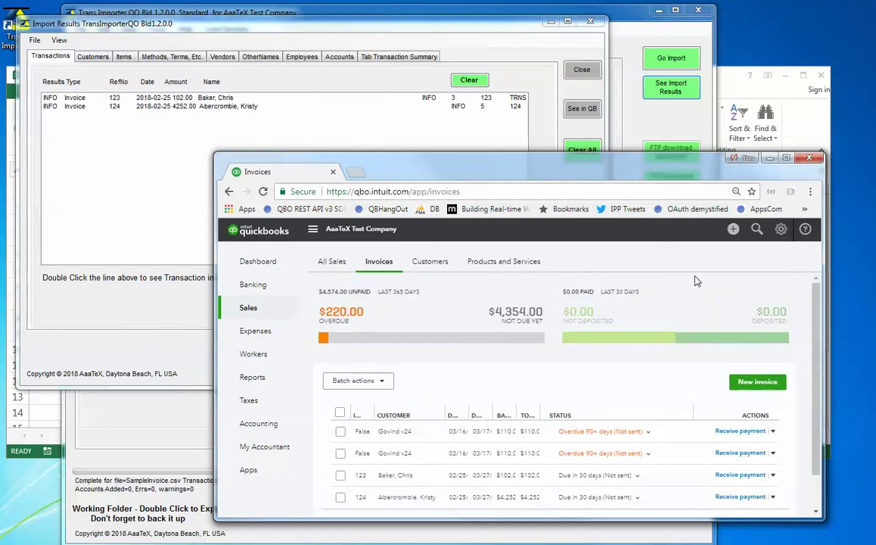
Open the imported $102.00 invoice from the recent transactions and review its addresses, line items and totals.
left_click(756, 229)
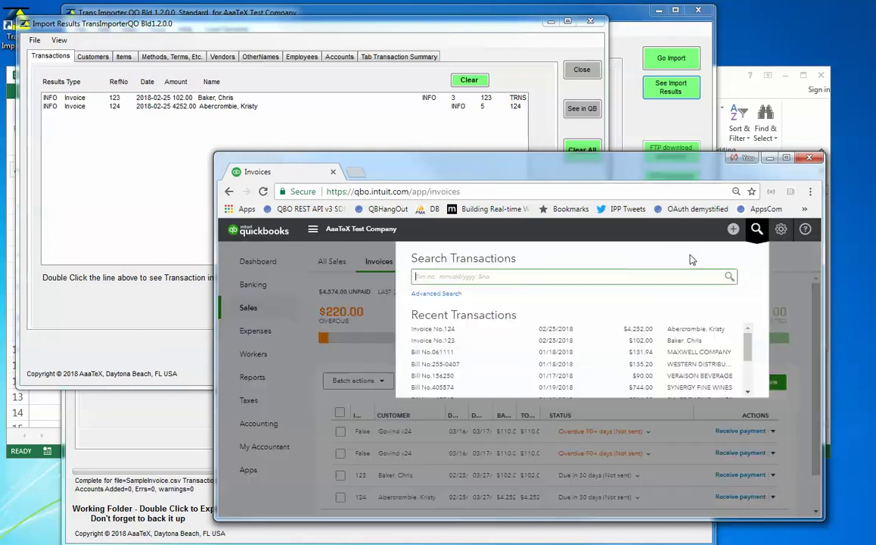
left_click(434, 341)
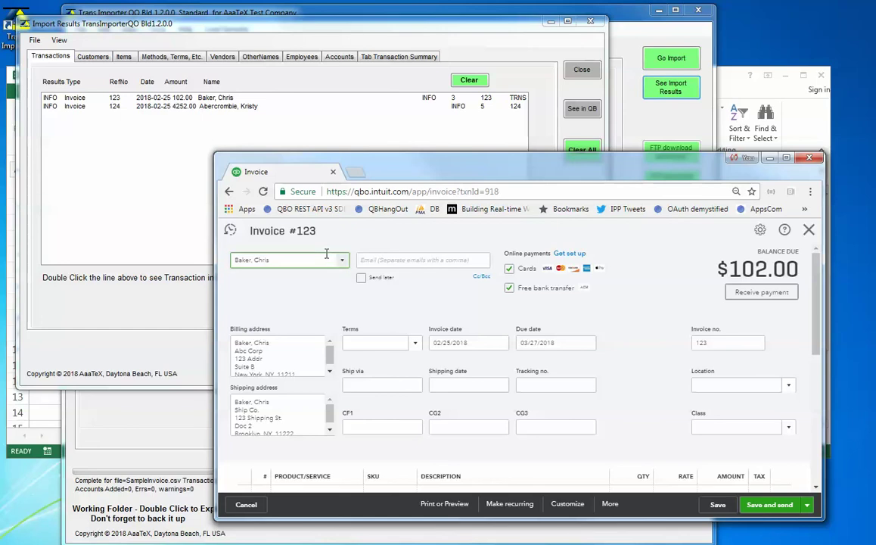
scroll(327, 255, "down", 1)
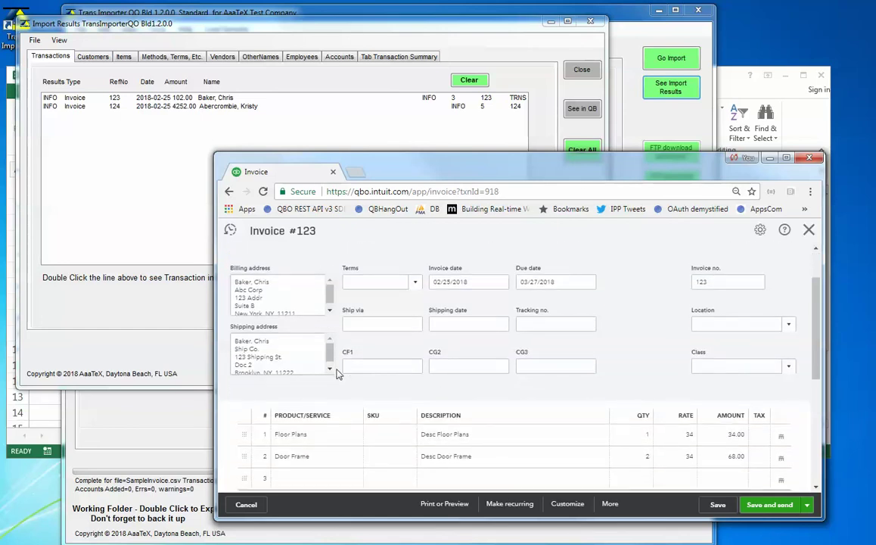
scroll(341, 378, "down", 1)
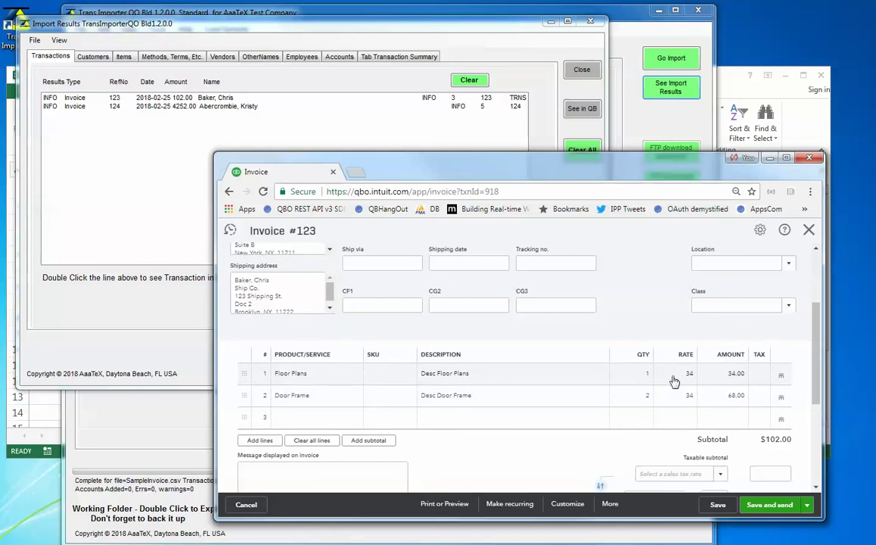
scroll(638, 383, "down", 1)
scroll(637, 383, "down", 1)
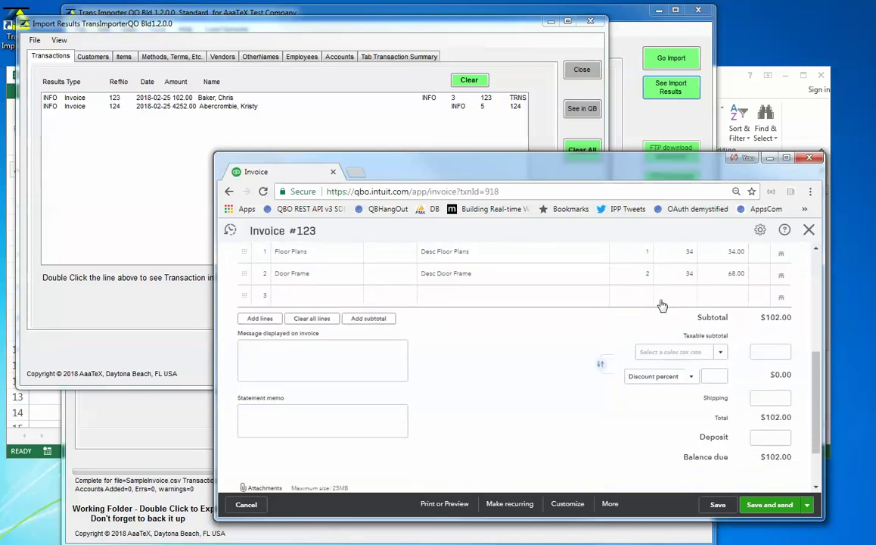
Close the $102.00 invoice and open the imported $4,252.00 invoice from the recent transactions.
left_click(809, 229)
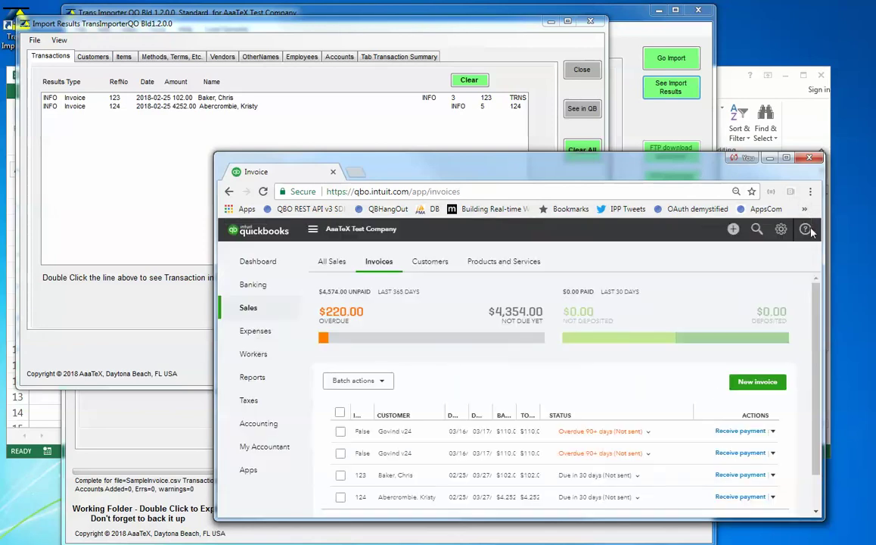
left_click(756, 229)
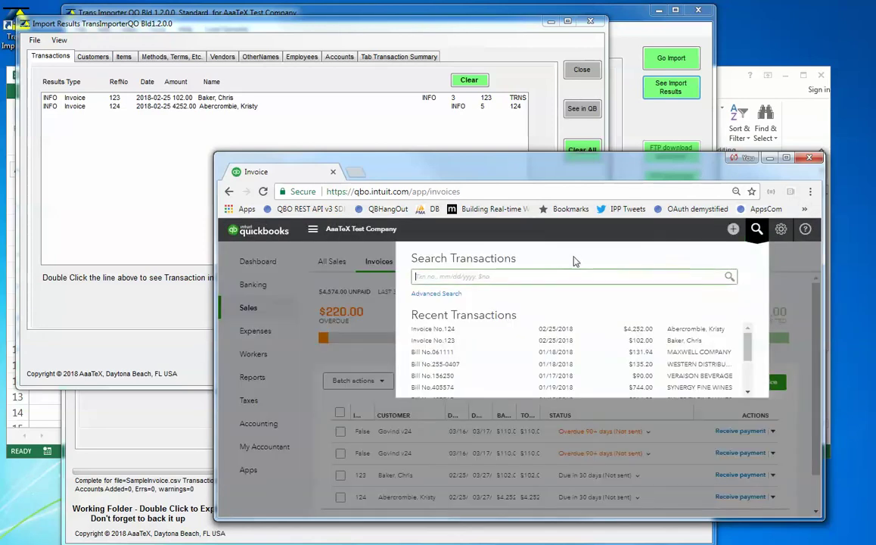
left_click(428, 329)
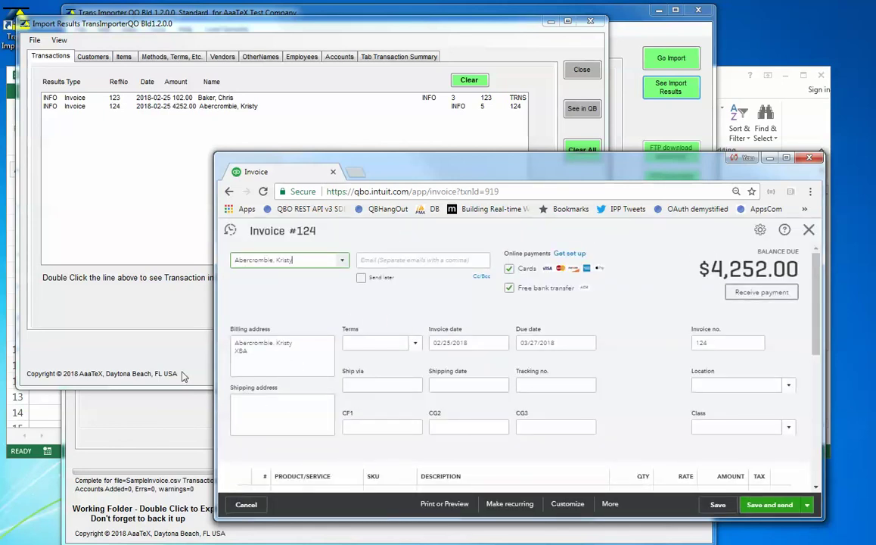
Switch to SampleInvoice.csv in Excel and review its columns through ShipDate and the invoice data in rows 2 to 5.
left_click(47, 404)
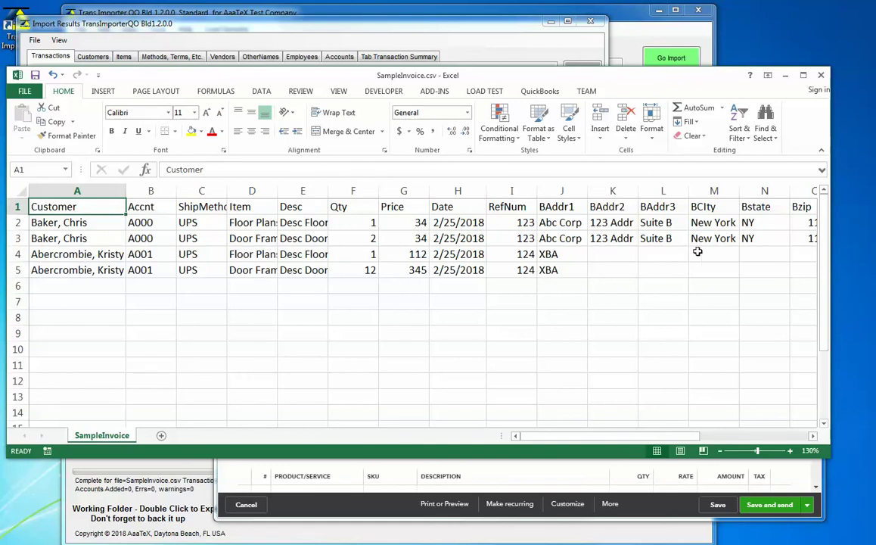
left_click(773, 438)
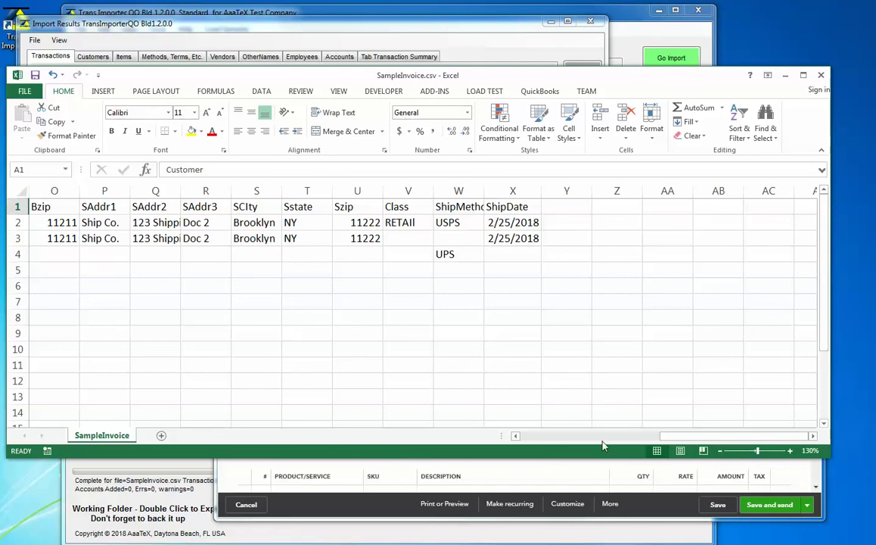
scroll(484, 399, "left", 5)
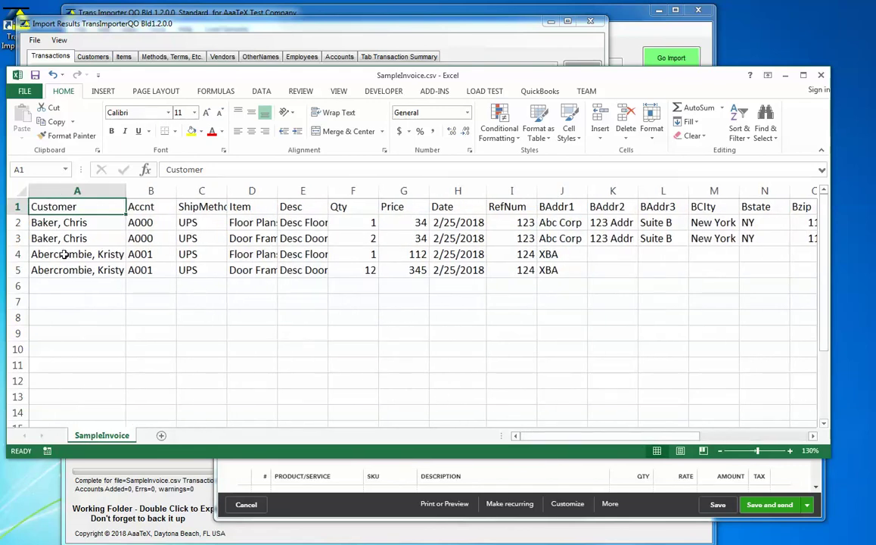
left_click_drag(17, 222, 16, 264)
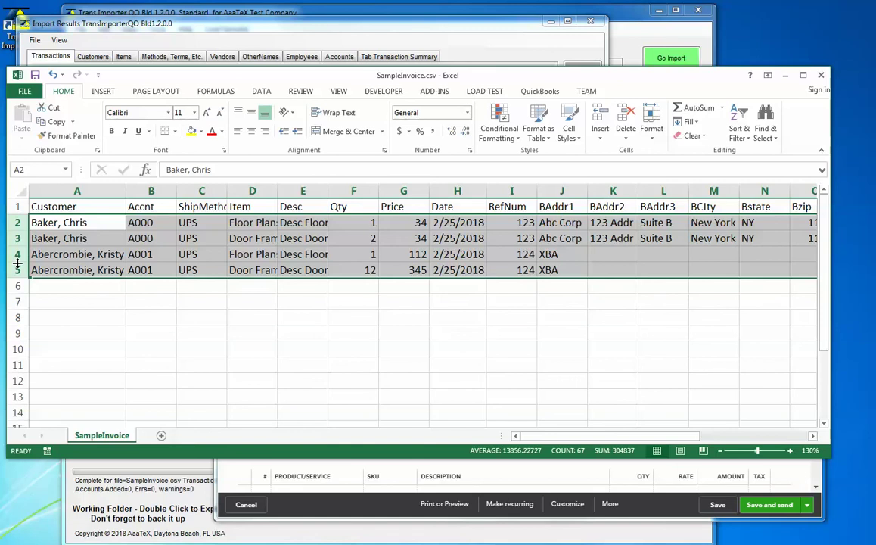
left_click(113, 297)
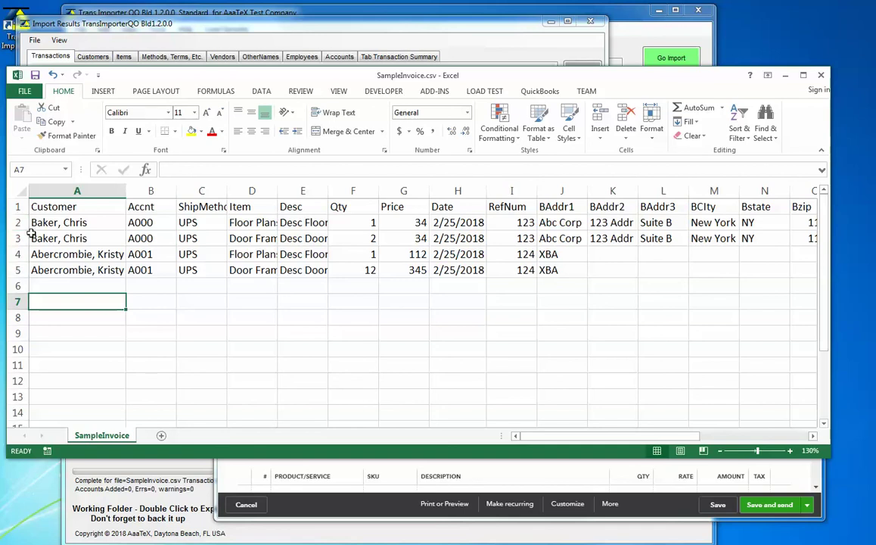
Compare the Customer, Date and RefNum values of rows 2 and 3 in the sample invoice sheet.
left_click(57, 221)
left_click(56, 237)
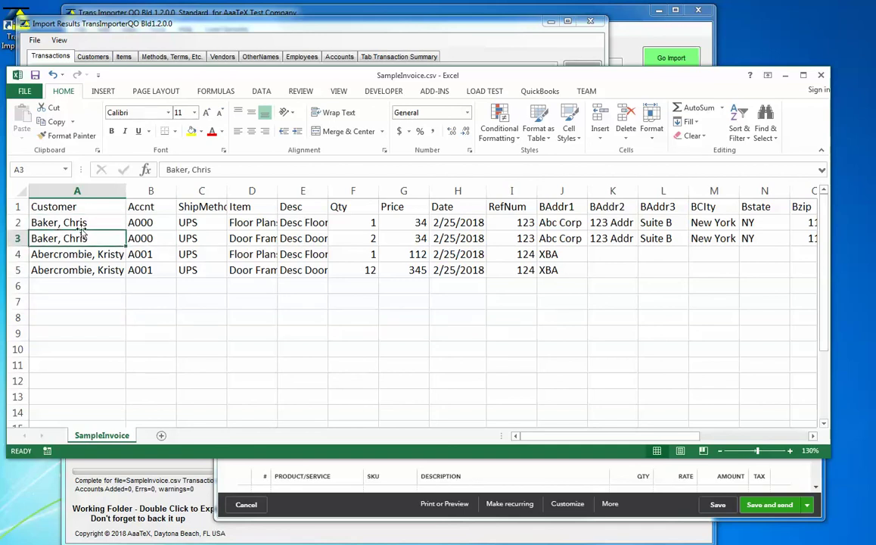
left_click(446, 222)
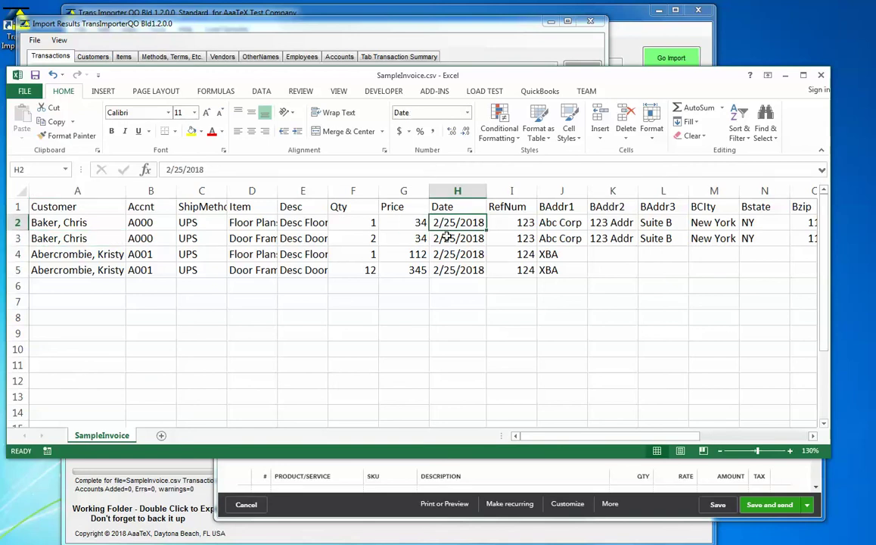
left_click(446, 237)
left_click(515, 221)
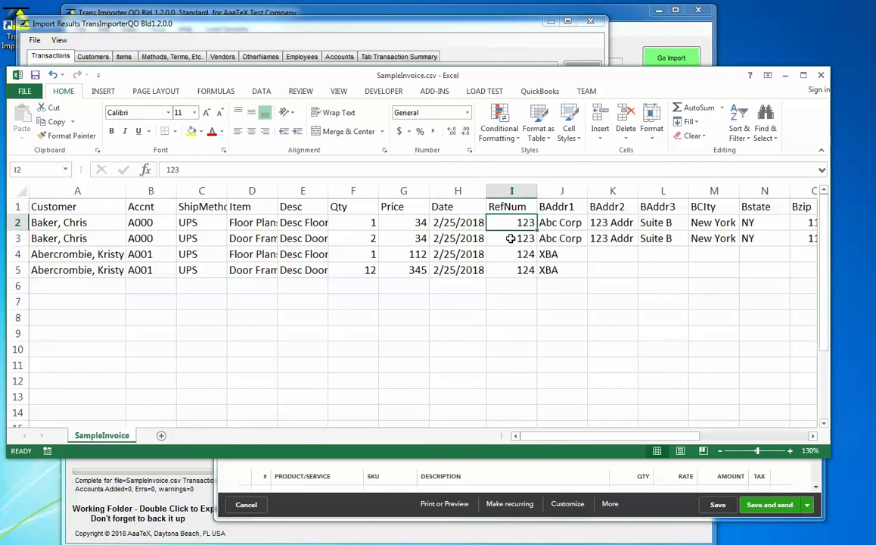
left_click(514, 239)
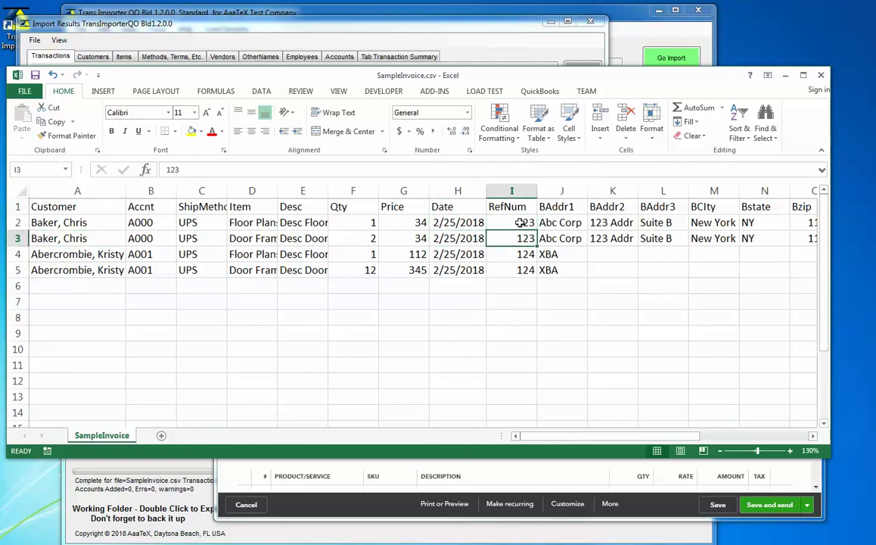
left_click(74, 227)
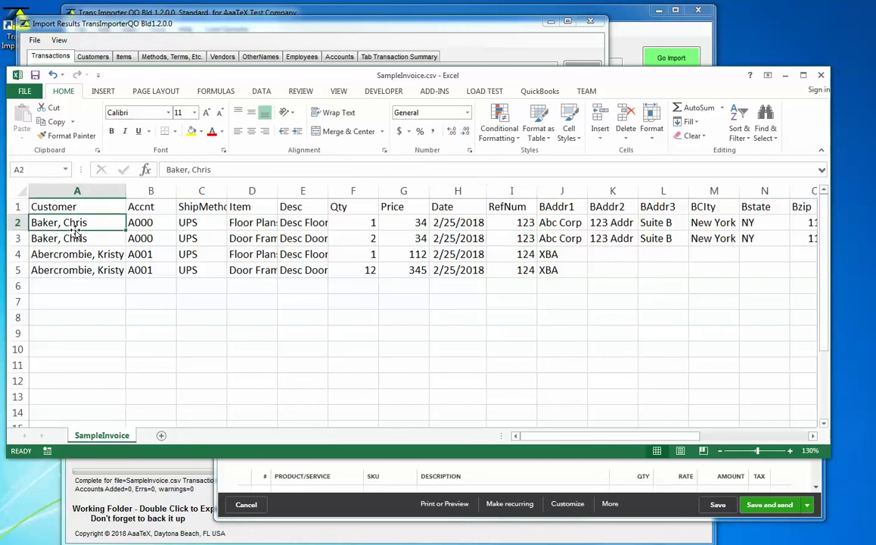
Select rows 4 and 5 to examine the line items of the second sample invoice.
left_click(17, 256)
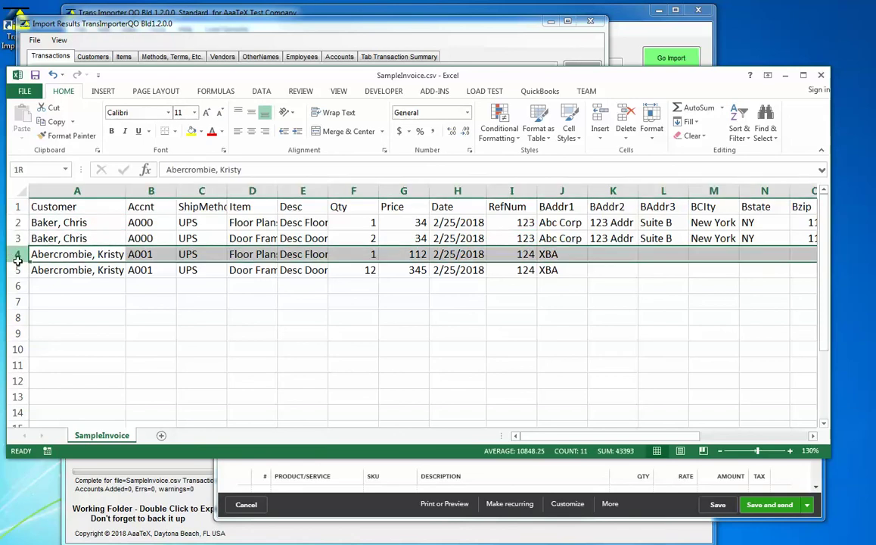
left_click_drag(17, 260, 16, 270)
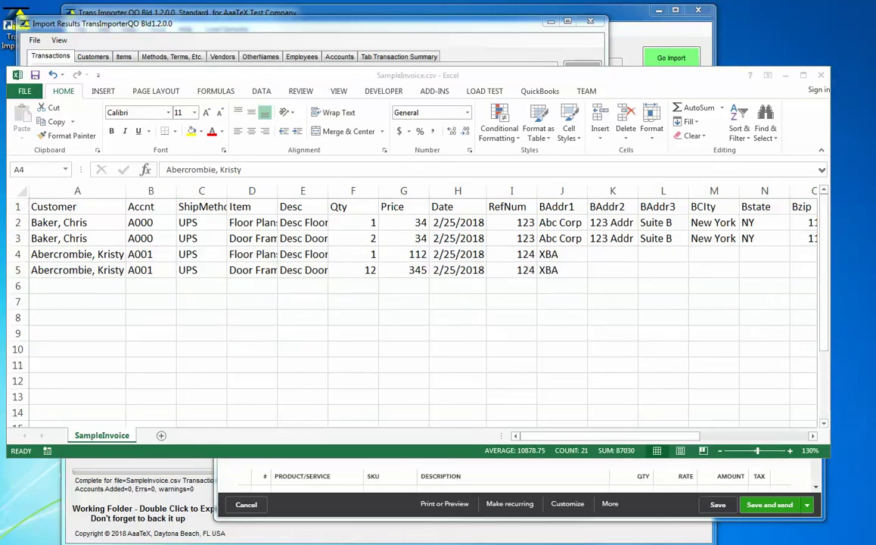
left_click(547, 377)
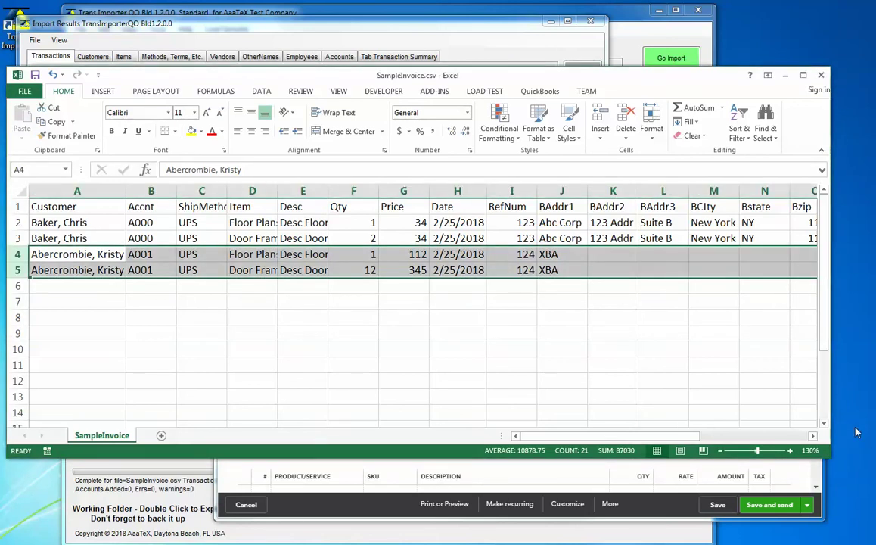